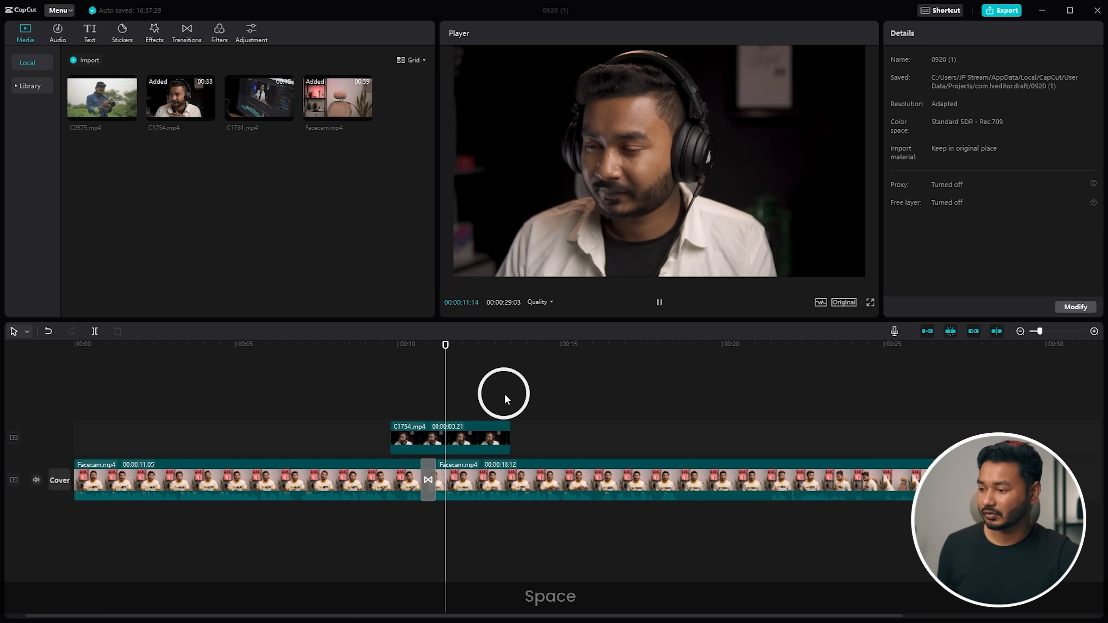
# - Pause playback and drop C0975.mp4 onto the main track right after Facecam.mp4
pyautogui.press('space')
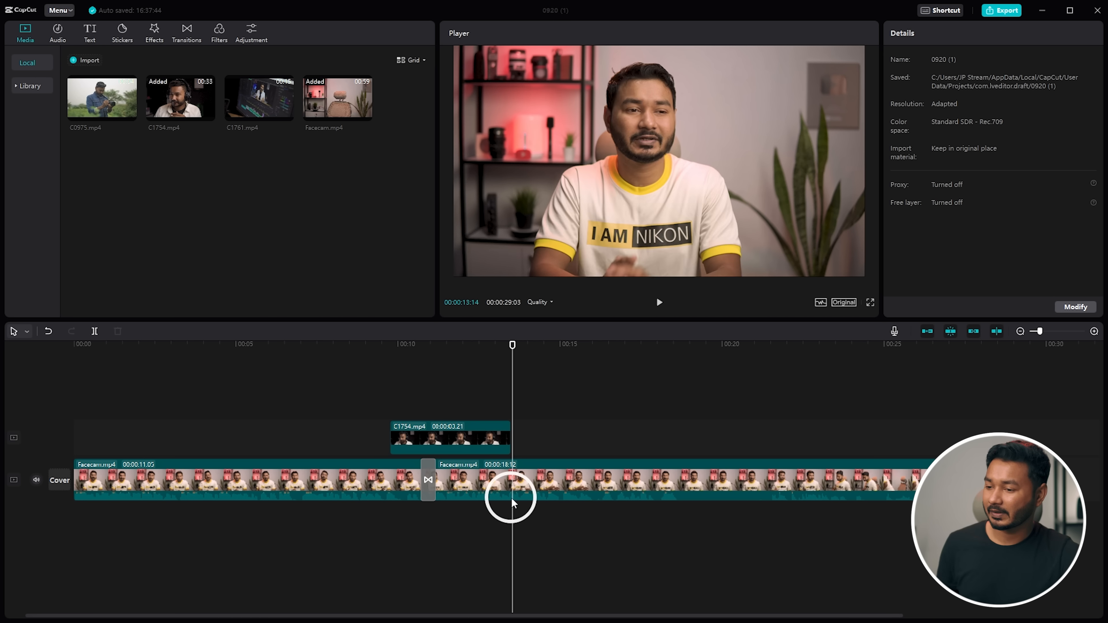
pyautogui.hscroll(5, 597, 440)
pyautogui.moveTo(137, 101); pyautogui.dragTo(775, 478)
pyautogui.moveTo(781, 346); pyautogui.dragTo(788, 357)
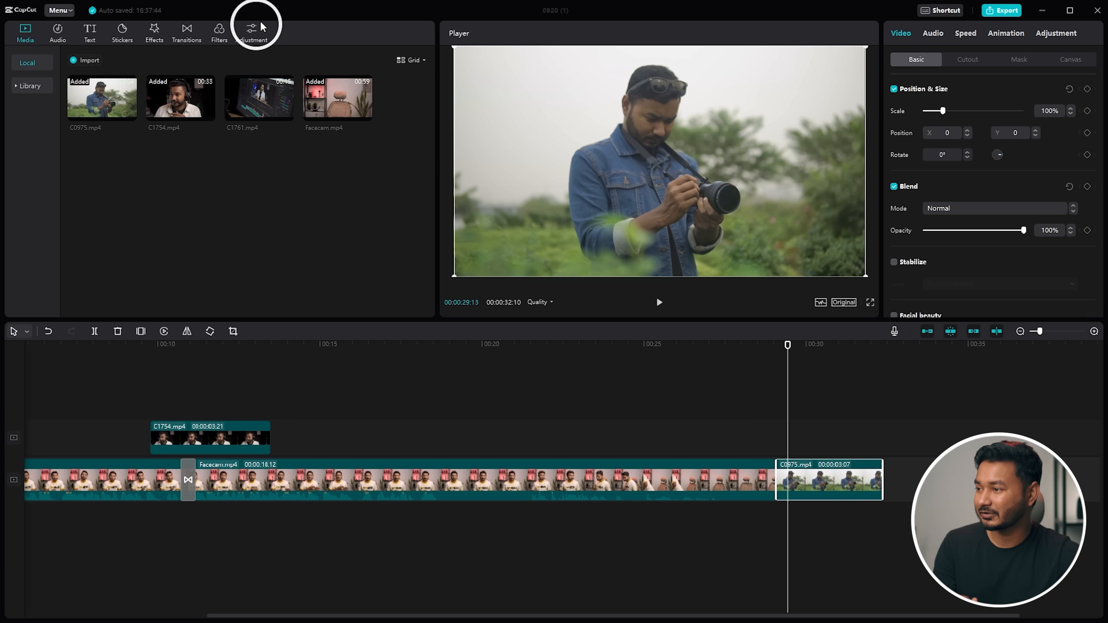
# - Add a Custom adjustment layer at the playhead and browse its LUT list
pyautogui.click(253, 32)
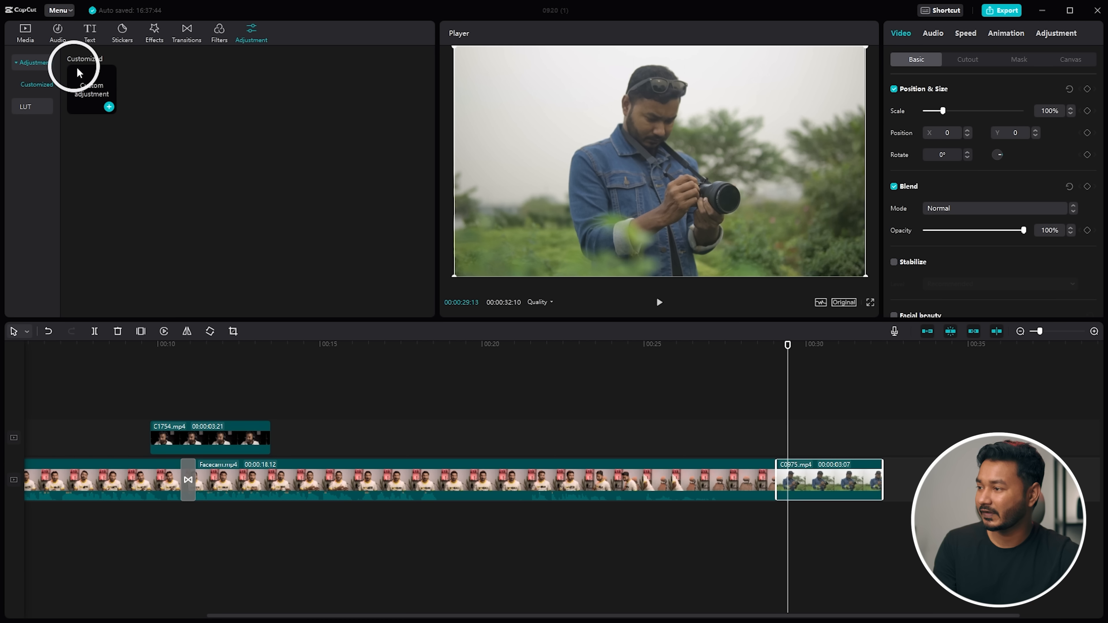
pyautogui.click(109, 107)
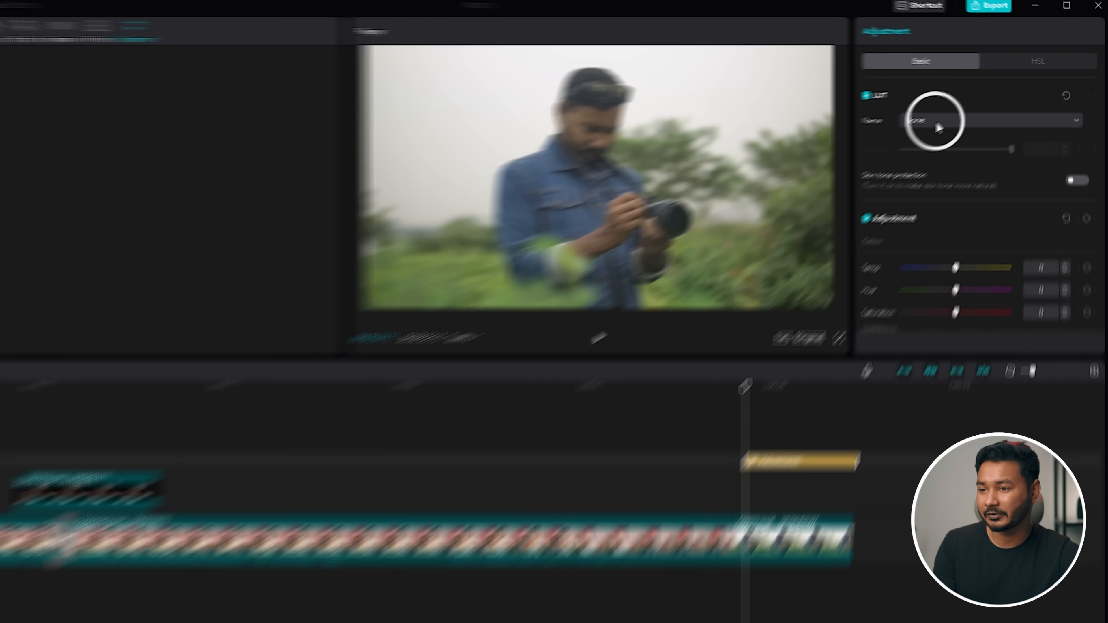
pyautogui.click(962, 114)
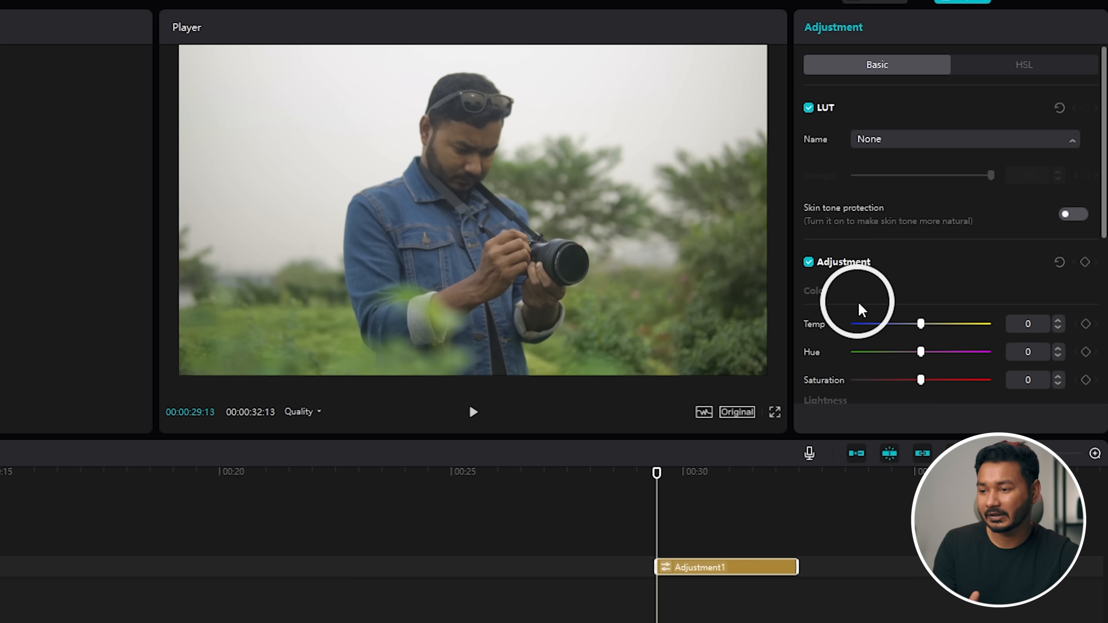
pyautogui.scroll(-7, 915, 180)
pyautogui.scroll(5, 912, 223)
pyautogui.scroll(1, 909, 229)
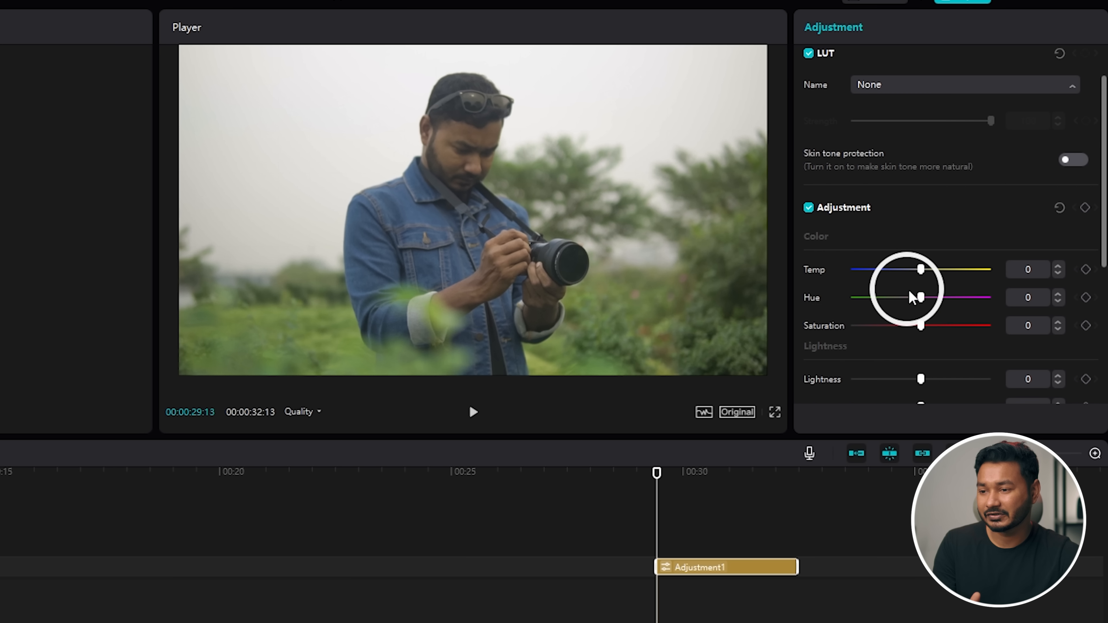
pyautogui.moveTo(921, 325)
pyautogui.mouseDown()
pyautogui.moveTo(960, 325)
pyautogui.moveTo(920, 325)
pyautogui.mouseUp()
pyautogui.scroll(-1, 889, 327)
pyautogui.scroll(-3, 888, 327)
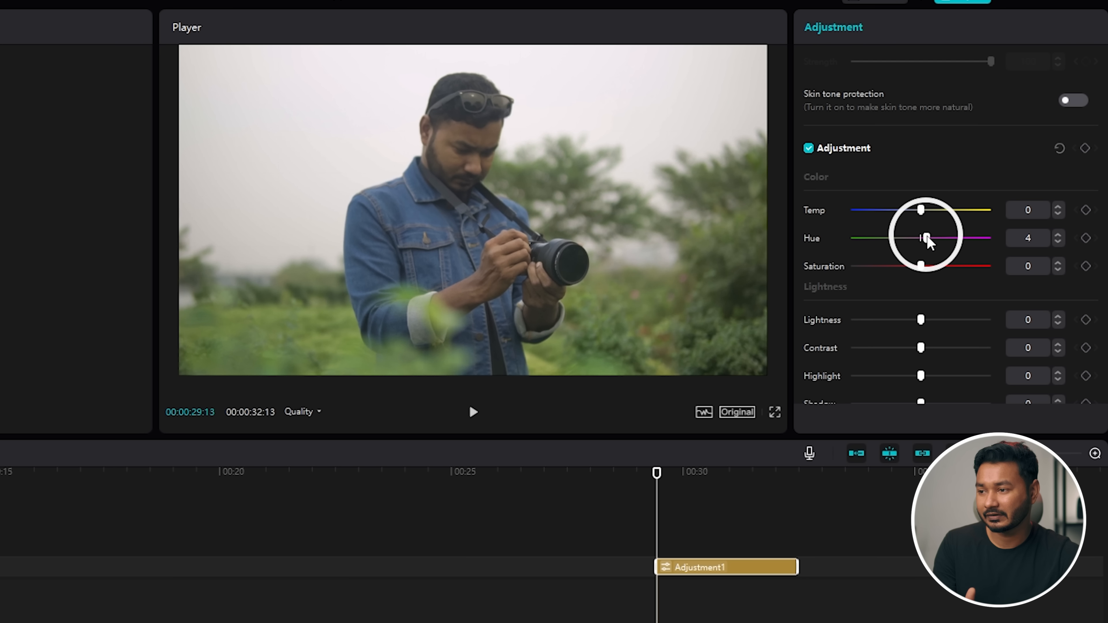
# - Grade the layer with Temp -10, Hue 4, Contrast 6, Highlight -9 and Sharpen 9
pyautogui.click(1059, 214)
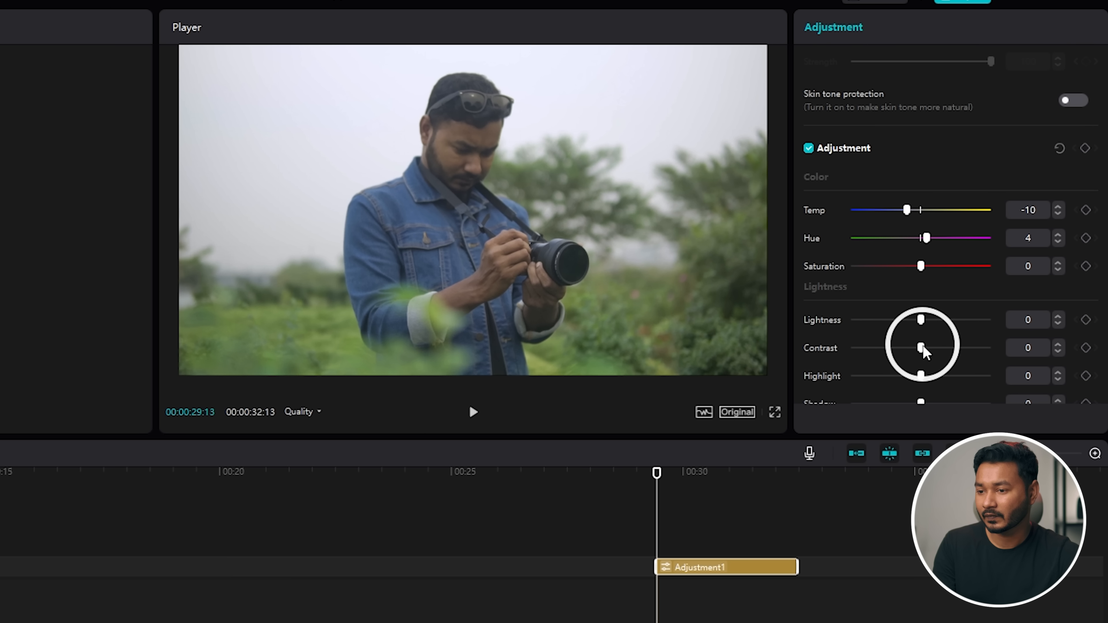
pyautogui.moveTo(920, 376); pyautogui.dragTo(916, 375)
pyautogui.scroll(-4, 849, 332)
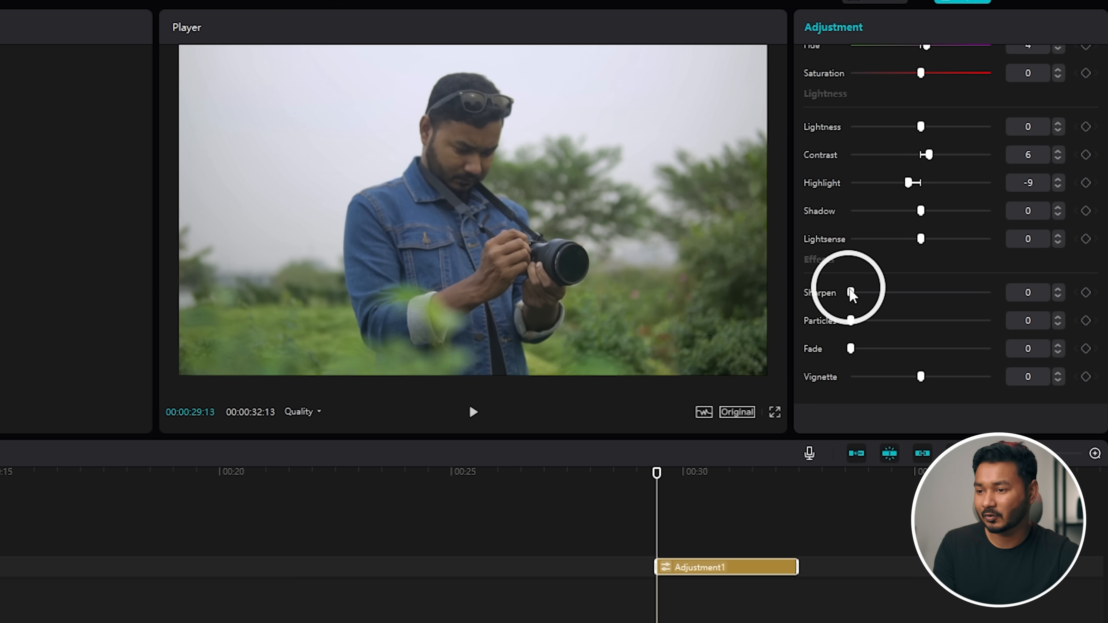
pyautogui.moveTo(858, 293); pyautogui.dragTo(866, 296)
pyautogui.scroll(5, 873, 254)
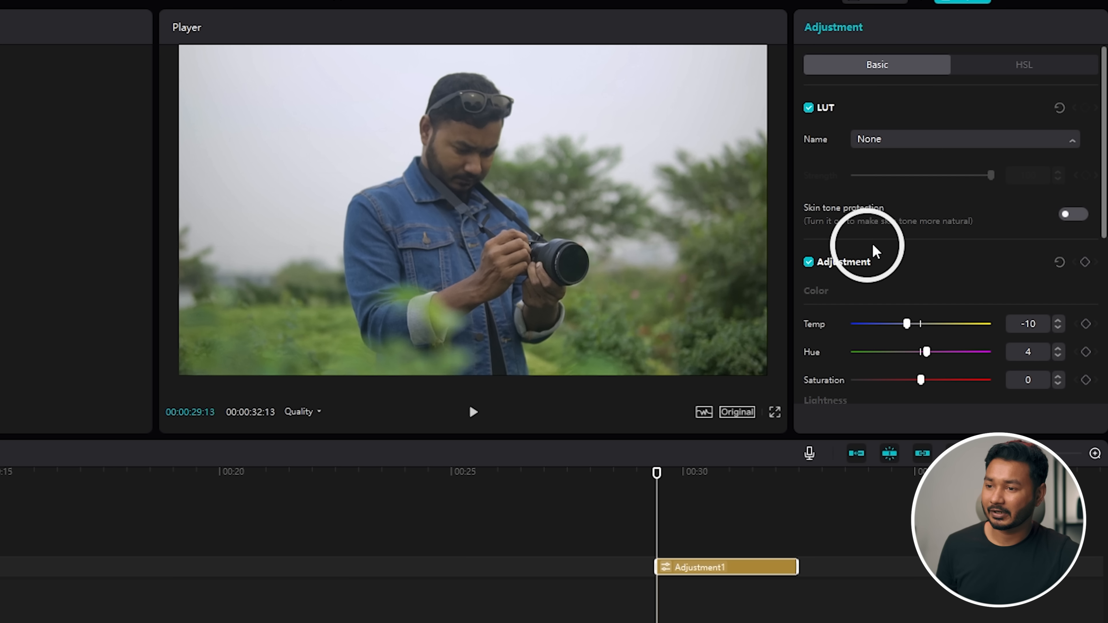
# - In HSL, boost red saturation and set greens to Hue 46, Saturation -30
pyautogui.click(1023, 64)
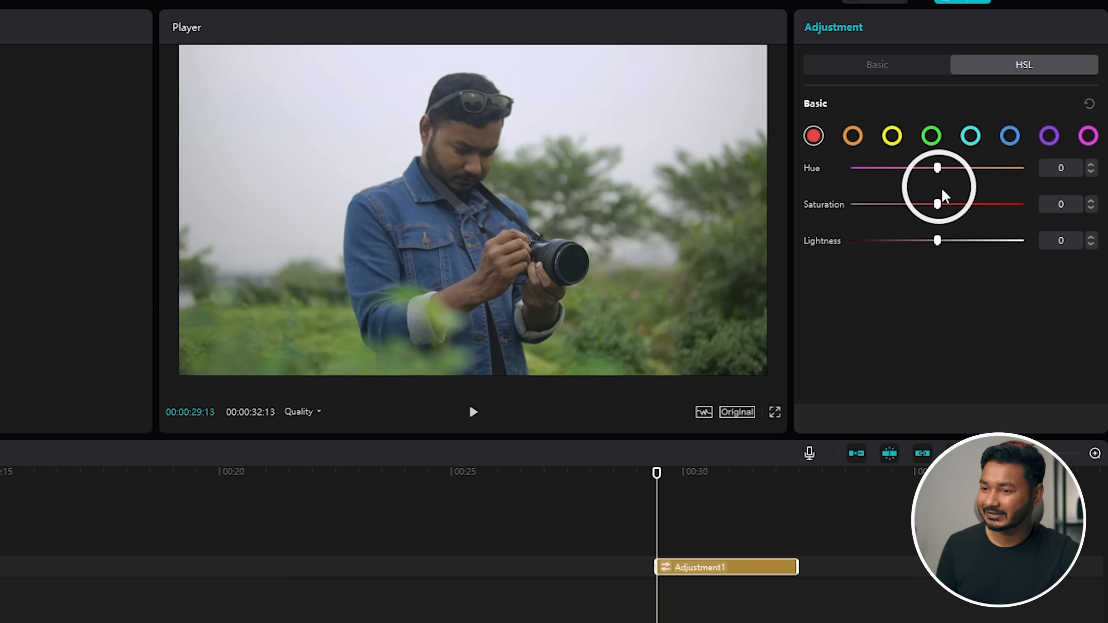
pyautogui.moveTo(937, 204)
pyautogui.mouseDown()
pyautogui.moveTo(963, 204)
pyautogui.moveTo(945, 208)
pyautogui.mouseUp()
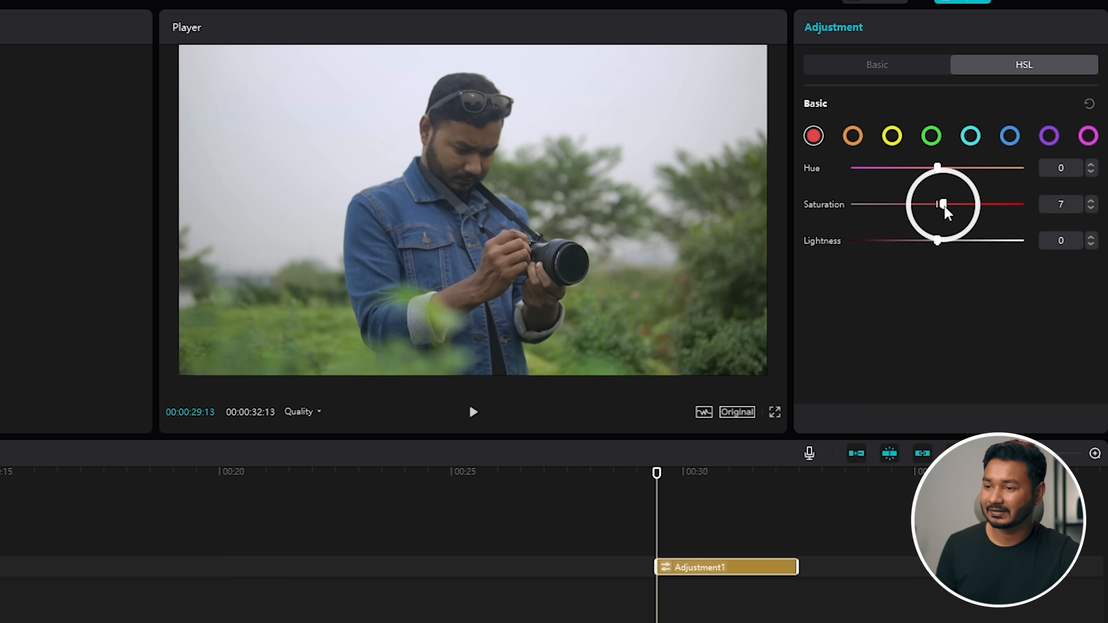
pyautogui.click(853, 136)
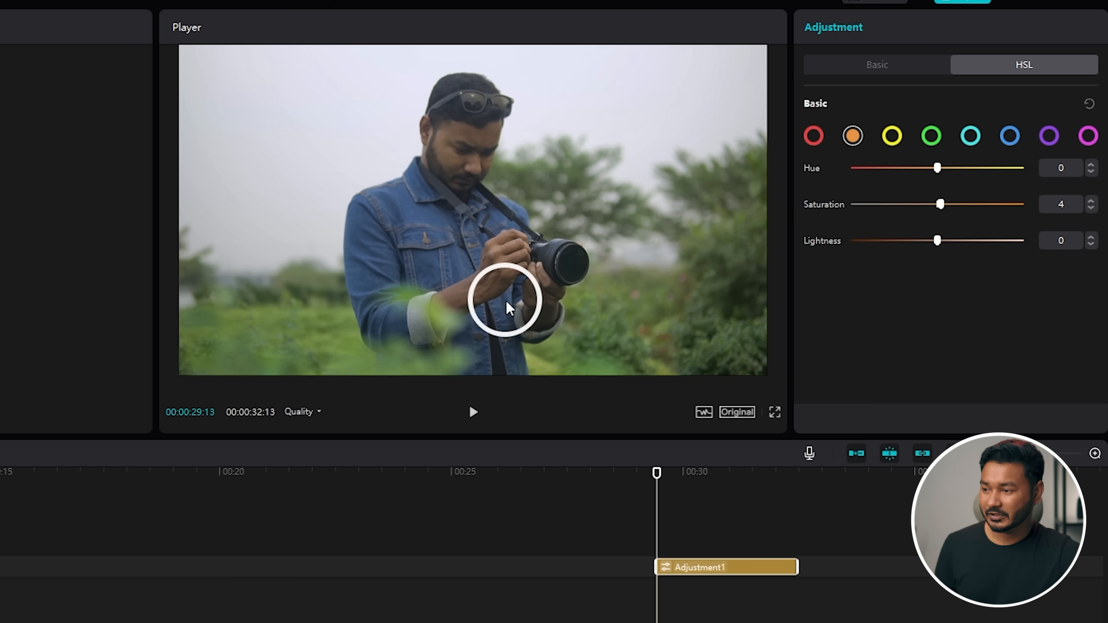
pyautogui.click(932, 136)
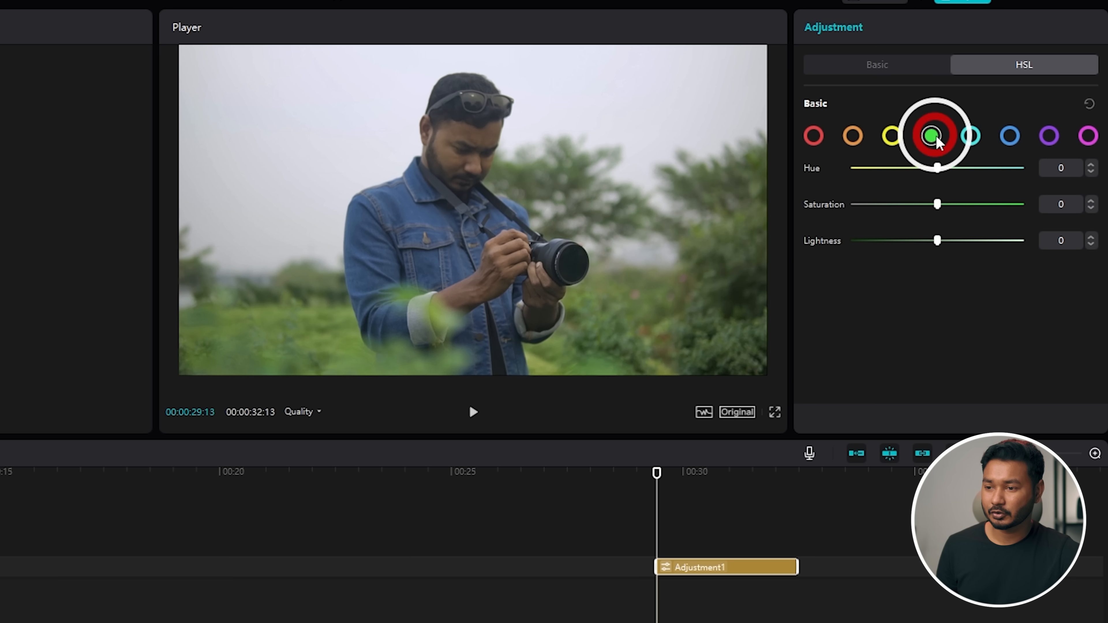
pyautogui.moveTo(938, 204)
pyautogui.mouseDown()
pyautogui.moveTo(867, 206)
pyautogui.moveTo(920, 204)
pyautogui.mouseUp()
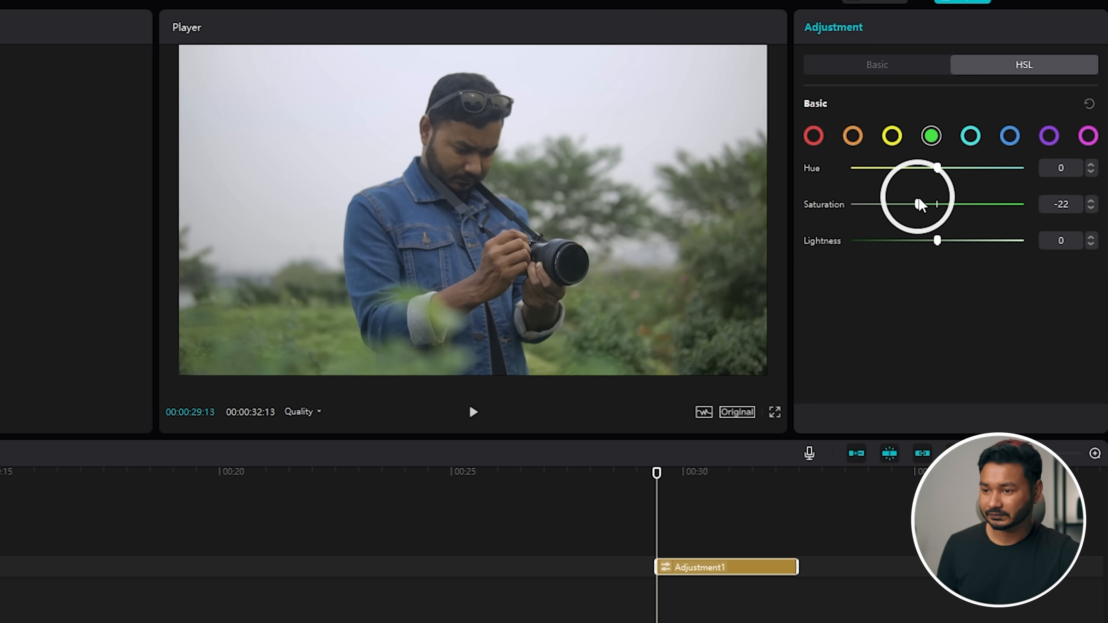
pyautogui.moveTo(937, 167); pyautogui.dragTo(978, 168)
pyautogui.moveTo(919, 203)
pyautogui.mouseDown()
pyautogui.moveTo(893, 212)
pyautogui.moveTo(910, 203)
pyautogui.mouseUp()
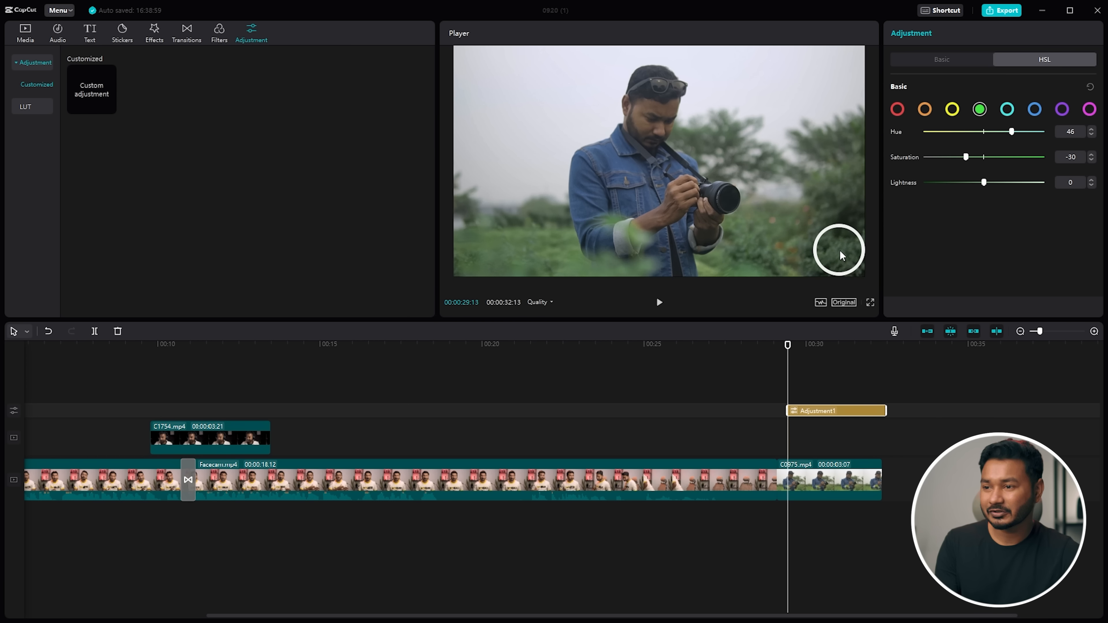
# - After glancing at the music library, open Text and browse the Text template collection
pyautogui.click(47, 34)
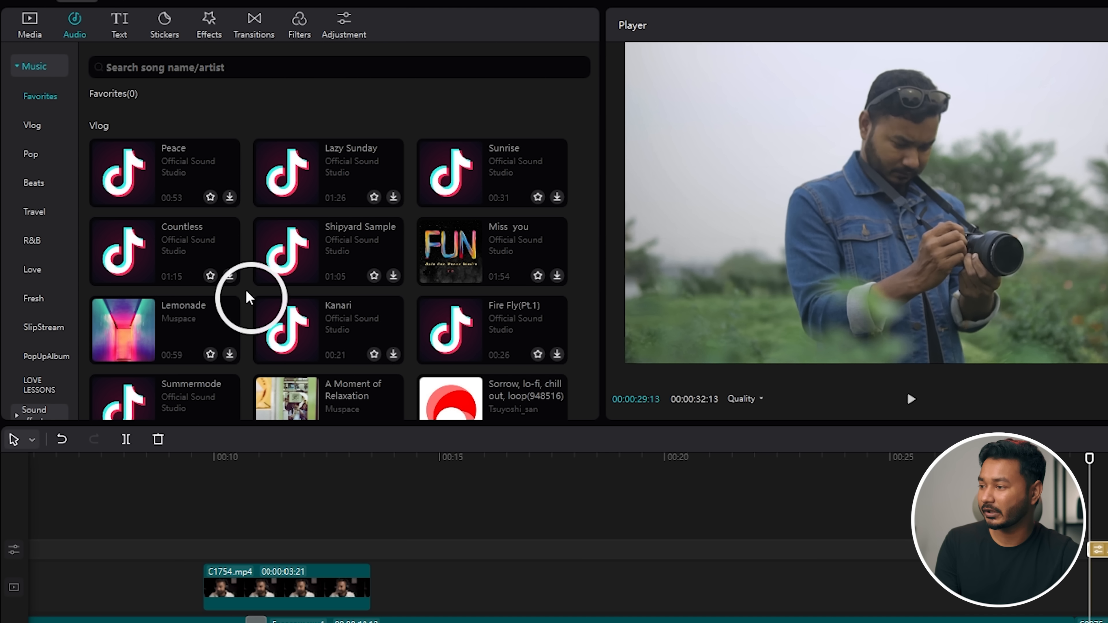
pyautogui.scroll(-3, 57, 315)
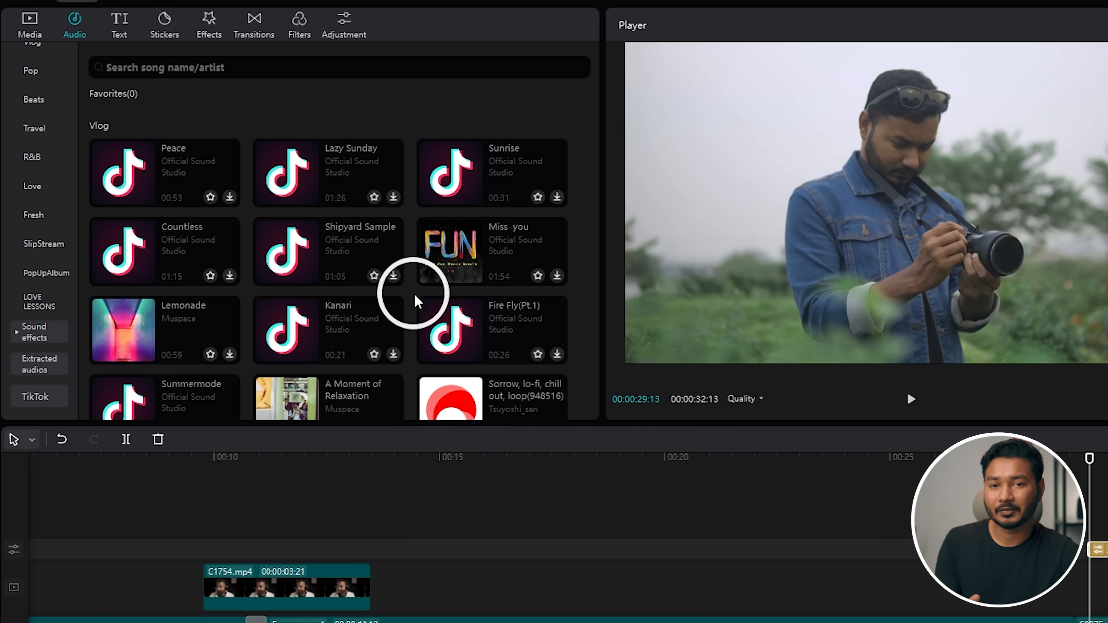
pyautogui.click(116, 33)
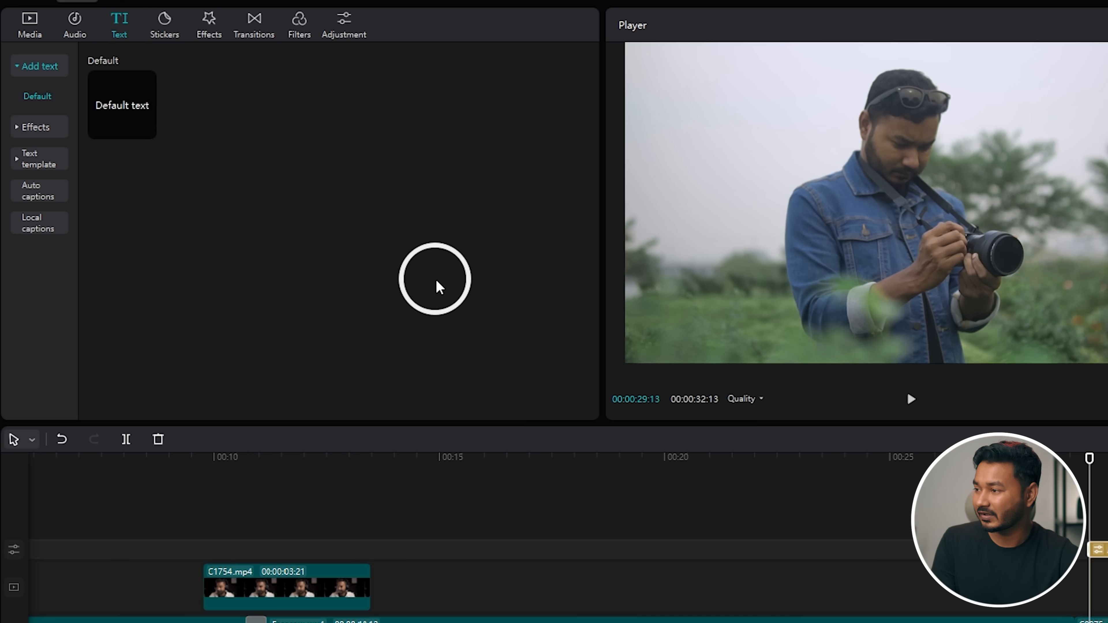
pyautogui.click(39, 127)
pyautogui.click(32, 101)
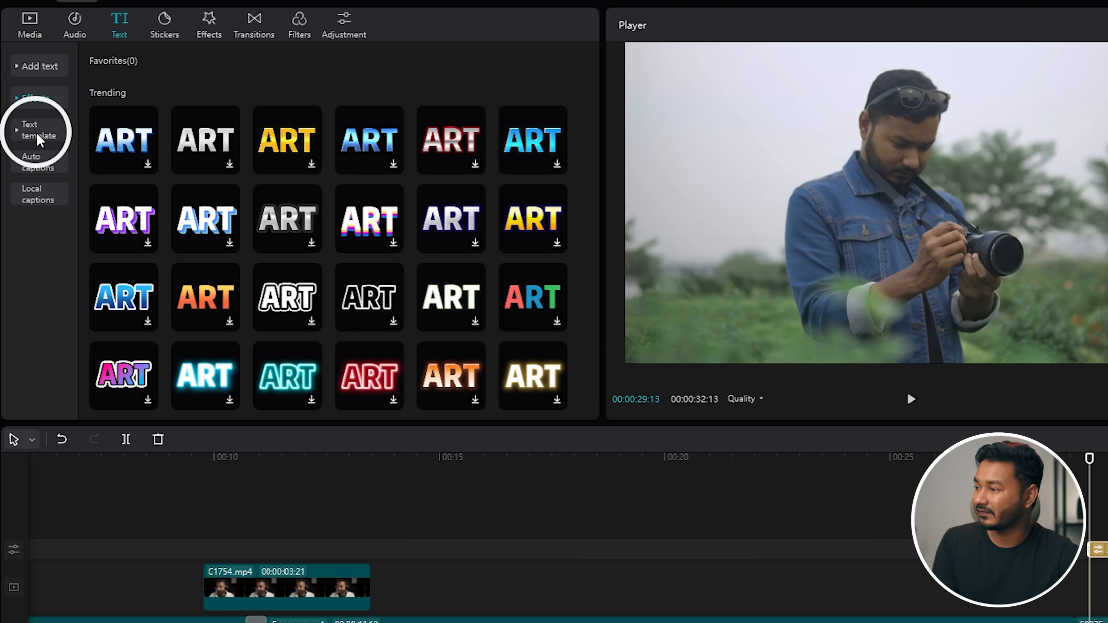
pyautogui.click(39, 135)
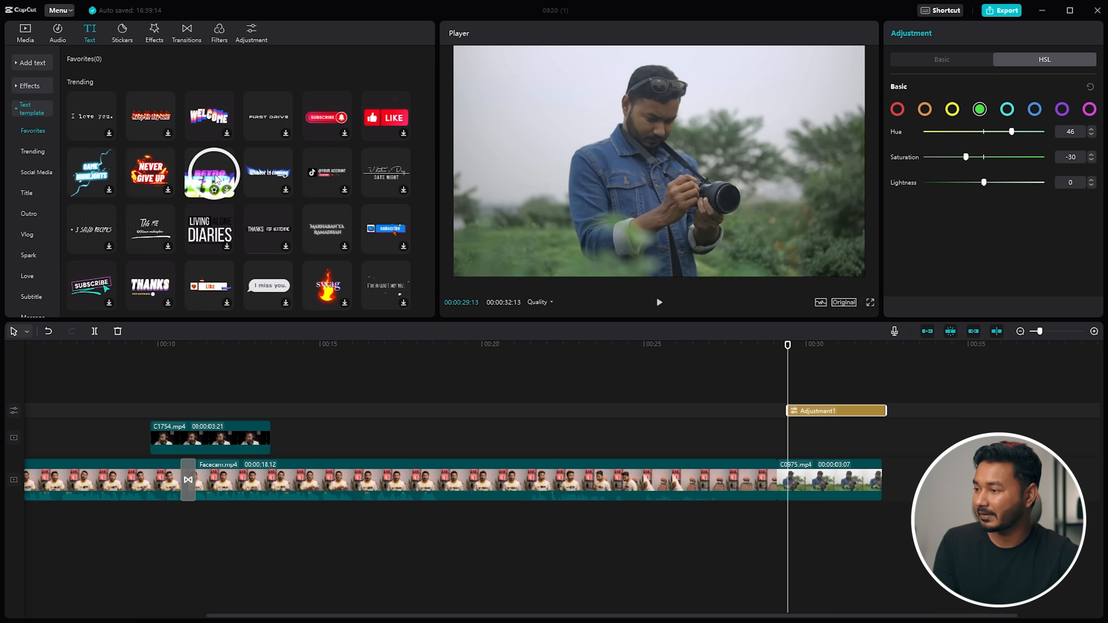
# - Add the GAME HIGHLIGHTS title template and place it right after the adjustment layer
pyautogui.click(106, 185)
pyautogui.click(109, 189)
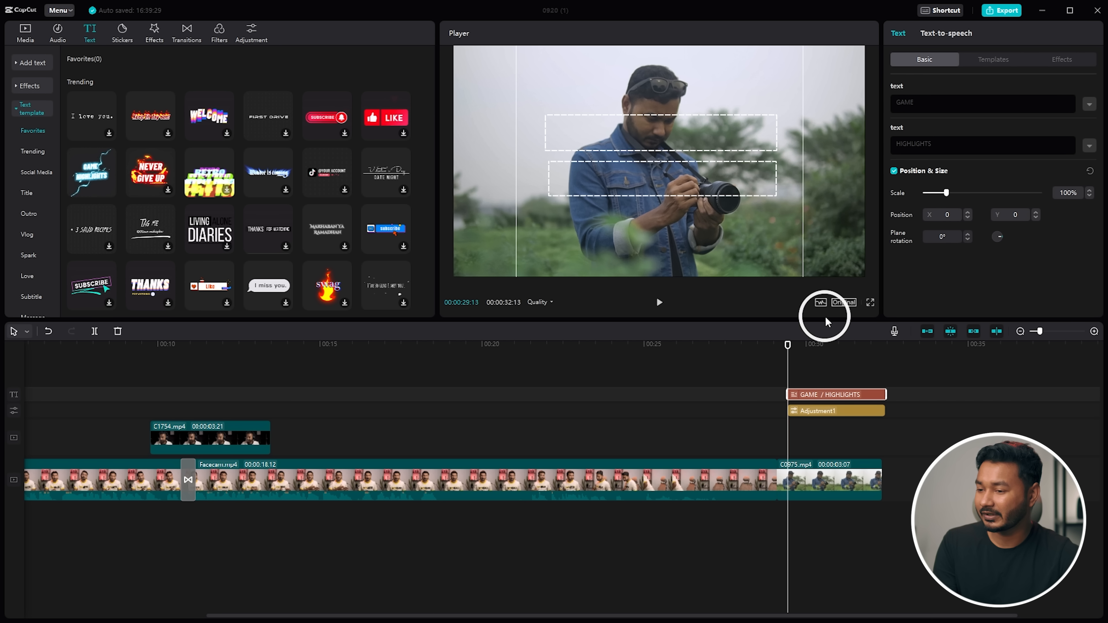
pyautogui.moveTo(841, 401); pyautogui.dragTo(925, 458)
pyautogui.click(893, 345)
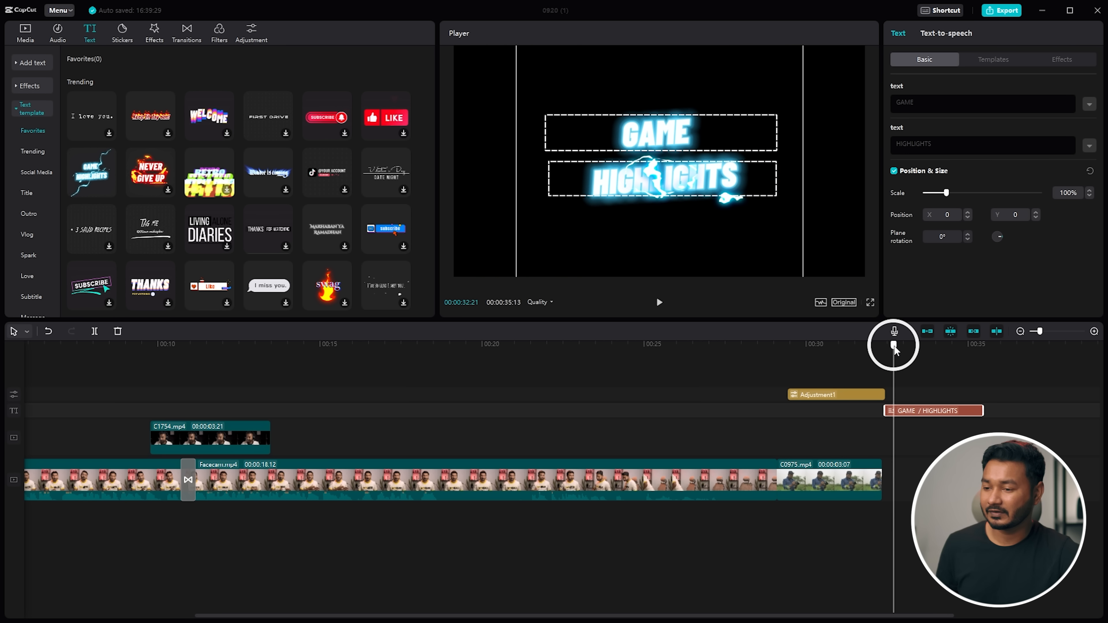
pyautogui.moveTo(895, 346); pyautogui.dragTo(895, 346)
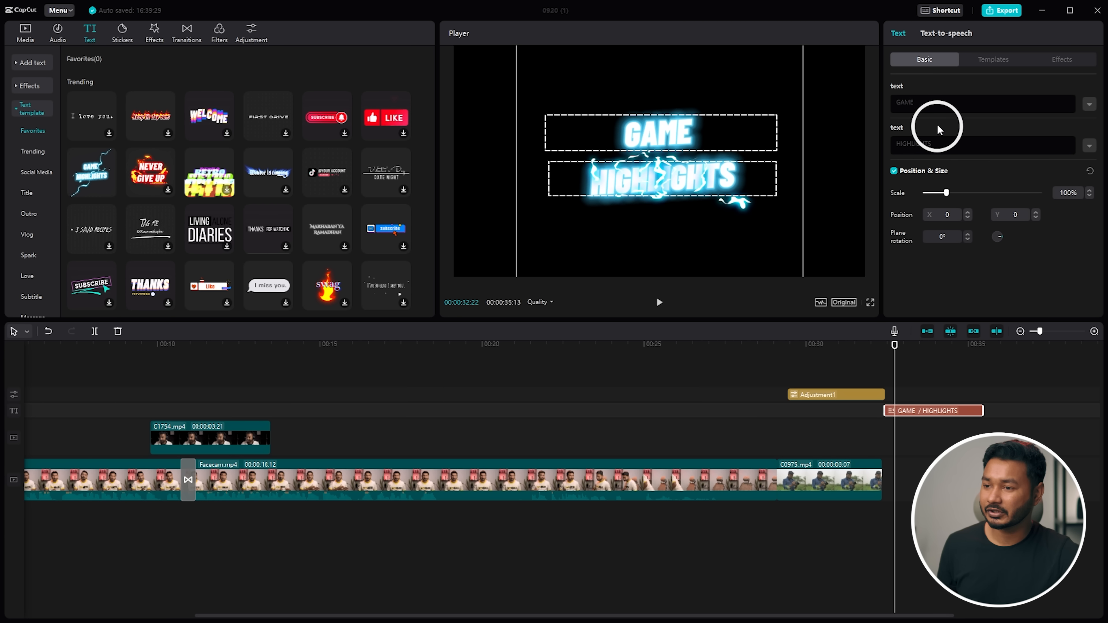
pyautogui.click(918, 105)
pyautogui.click(935, 146)
pyautogui.press('BackSpace')
pyautogui.press('BackSpace')
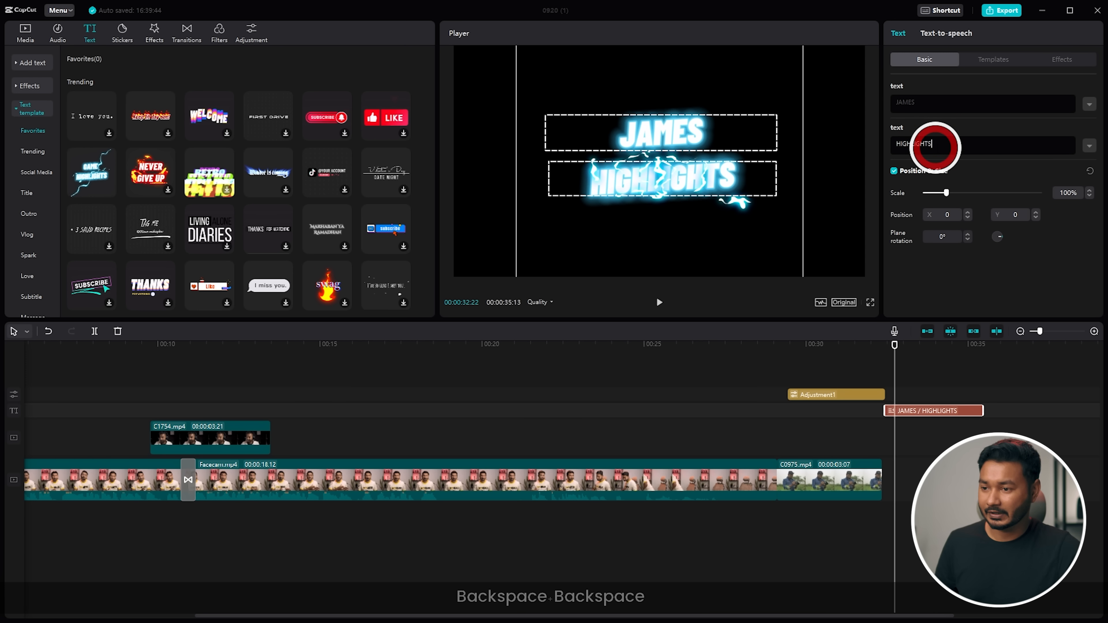
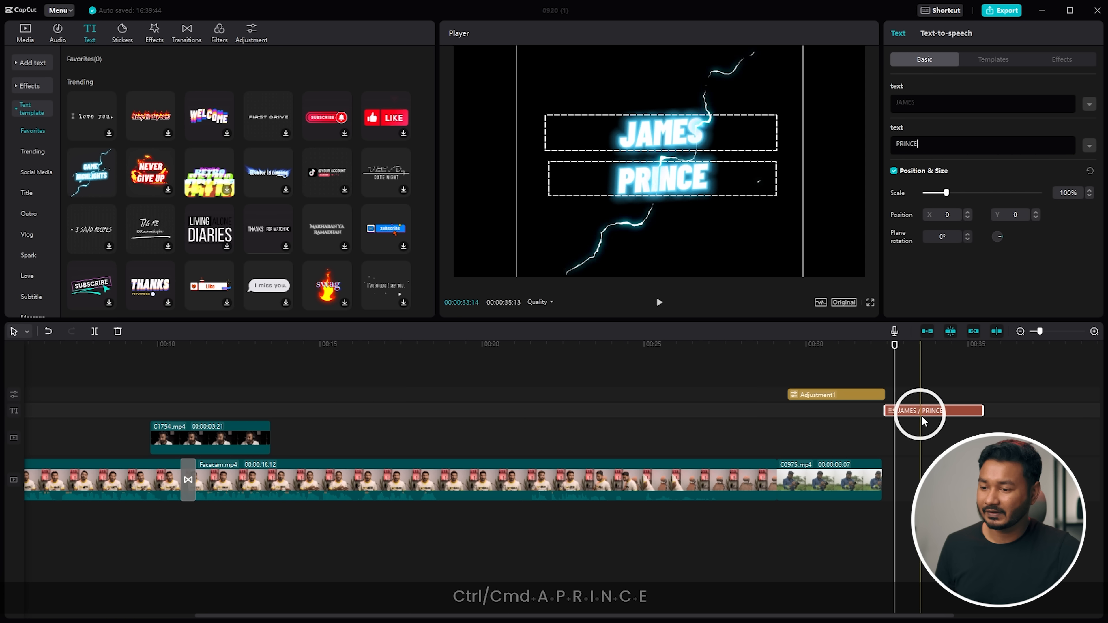
pyautogui.click(909, 393)
pyautogui.click(871, 343)
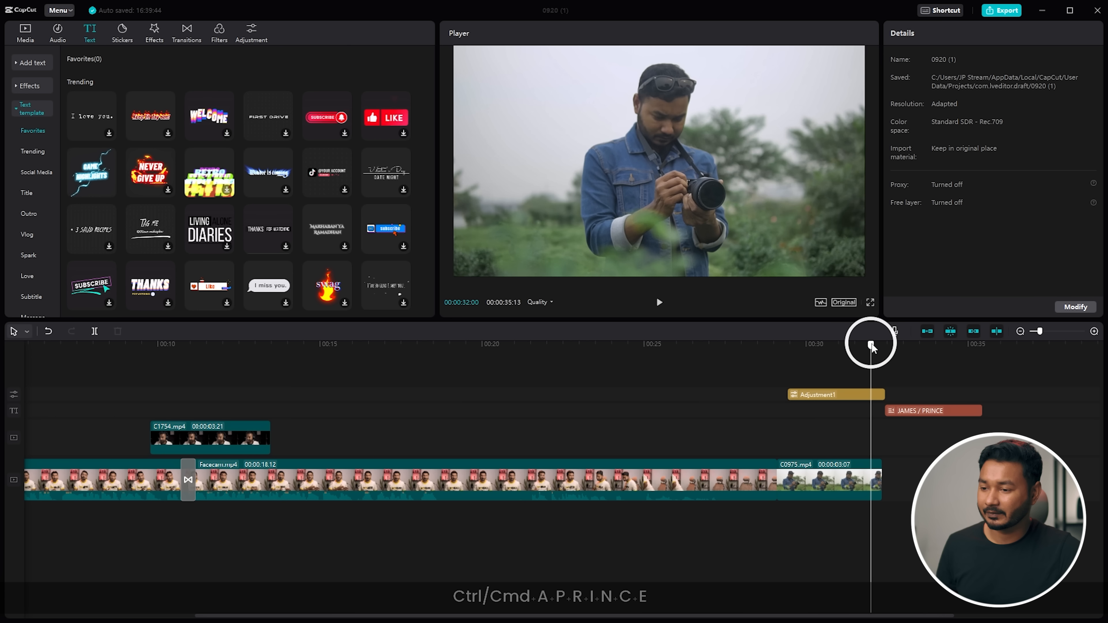
pyautogui.press('space')
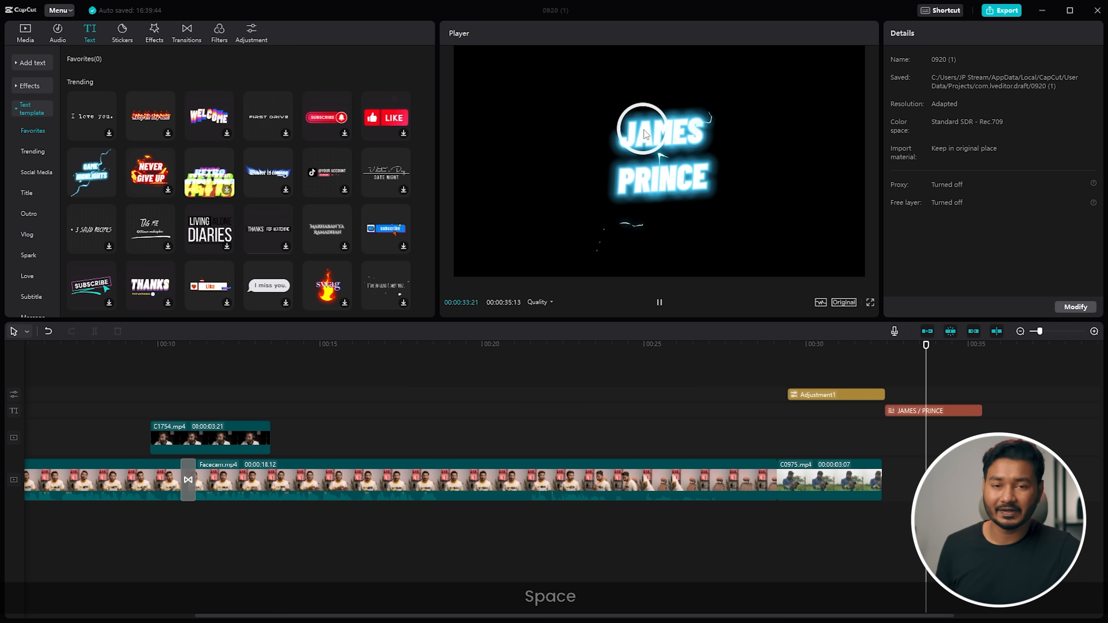
pyautogui.click(627, 108)
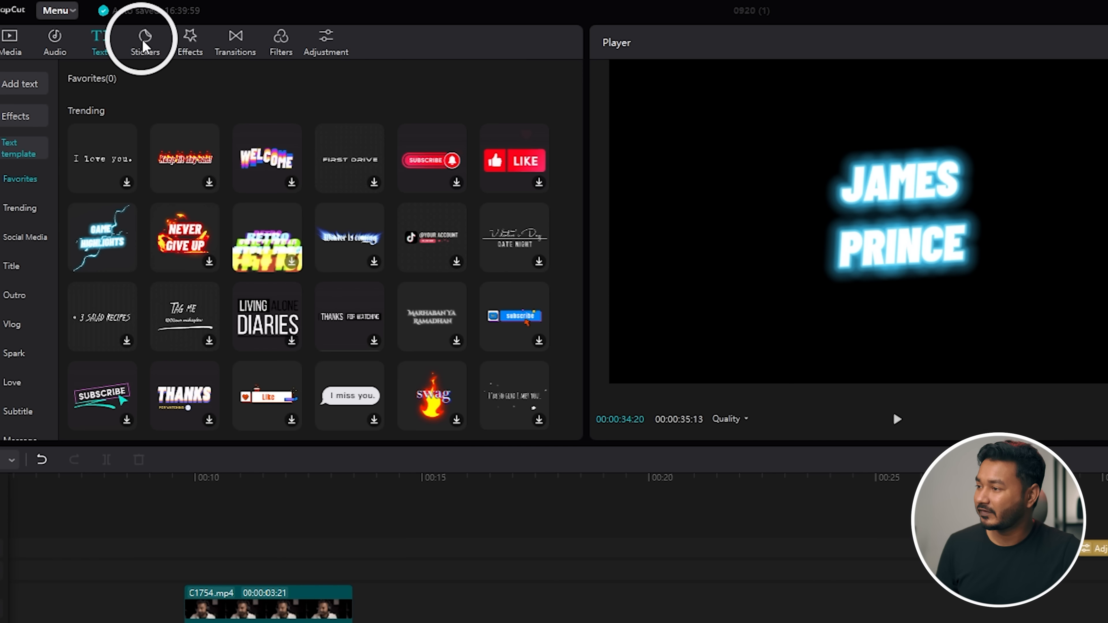
# - Browse the Stickers, Effects, Transitions and Filters libraries
pyautogui.click(124, 31)
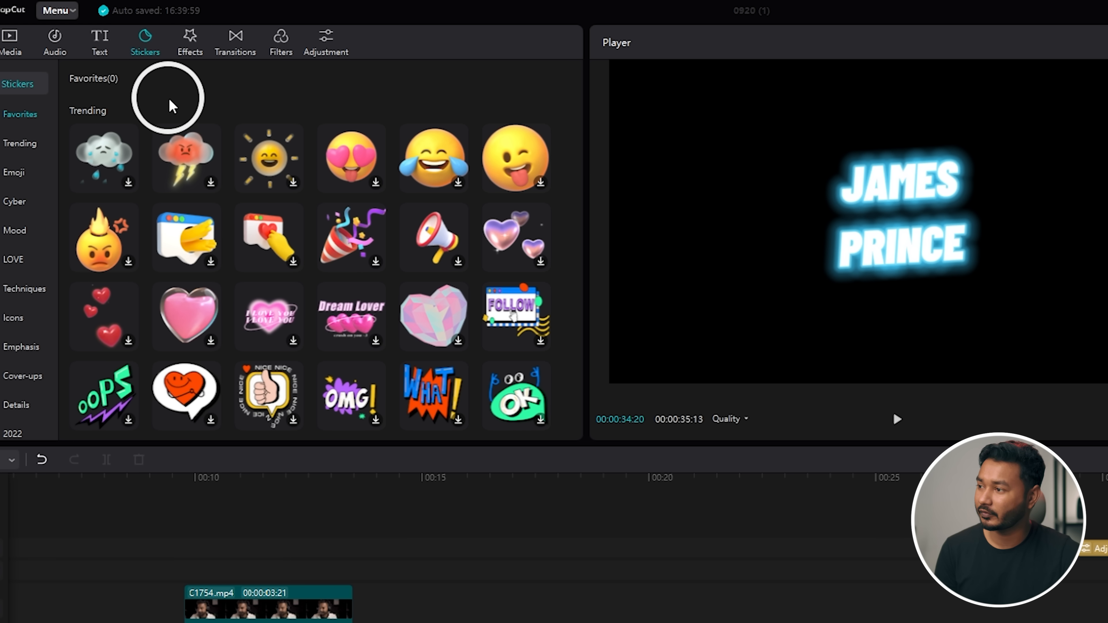
pyautogui.click(191, 43)
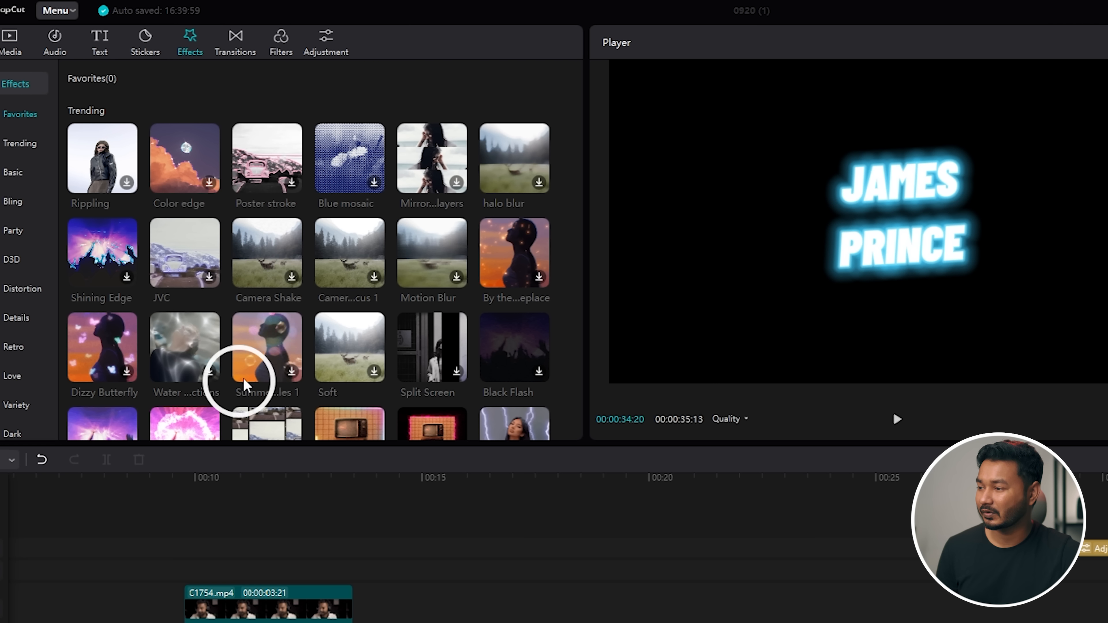
pyautogui.scroll(-5, 346, 354)
pyautogui.scroll(5, 347, 350)
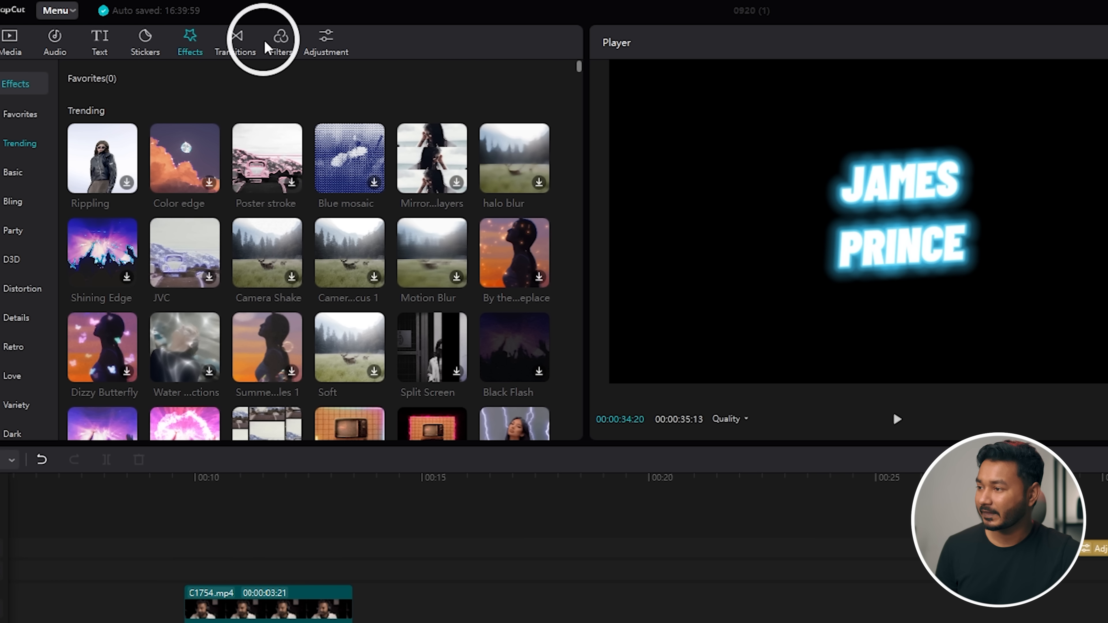
pyautogui.click(223, 43)
pyautogui.click(288, 49)
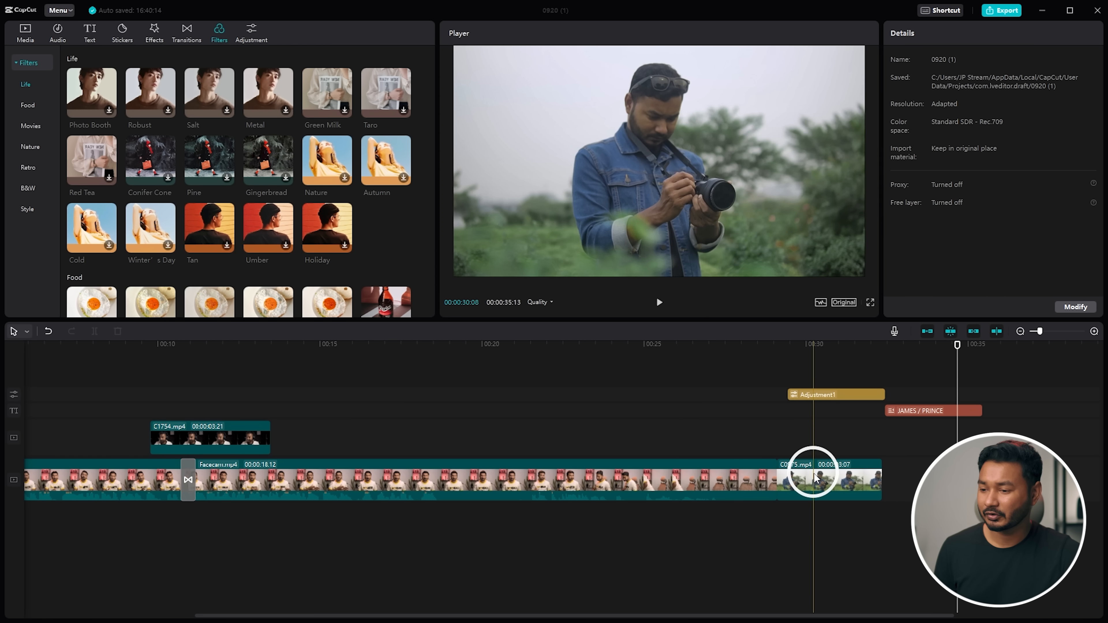
# - Review the edit from about 29 seconds to its end, then bring up Export
pyautogui.click(810, 471)
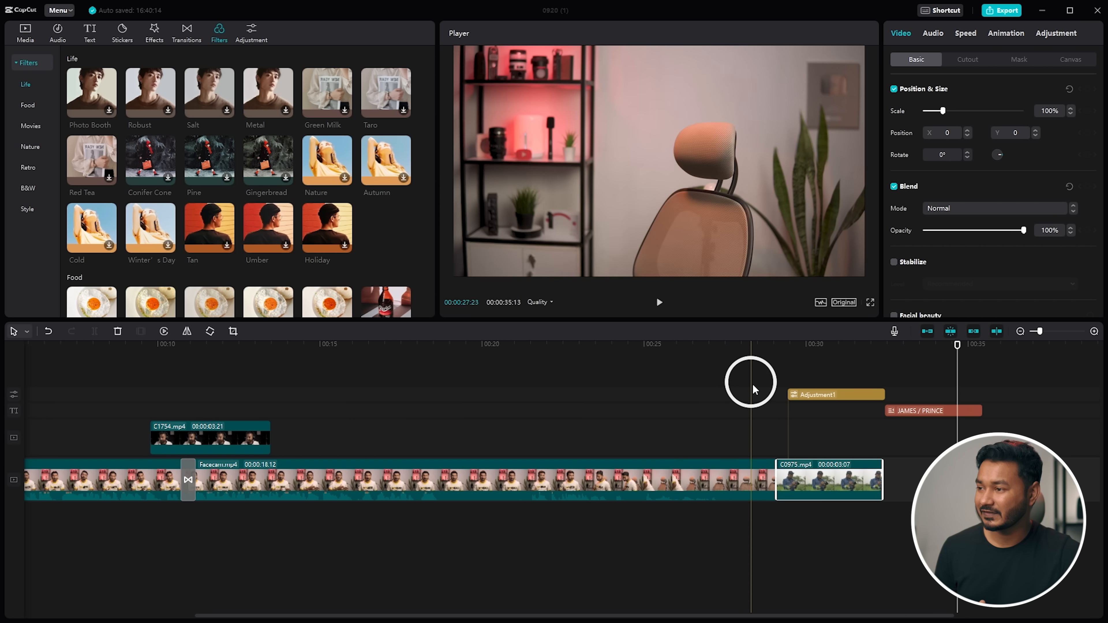
pyautogui.click(779, 347)
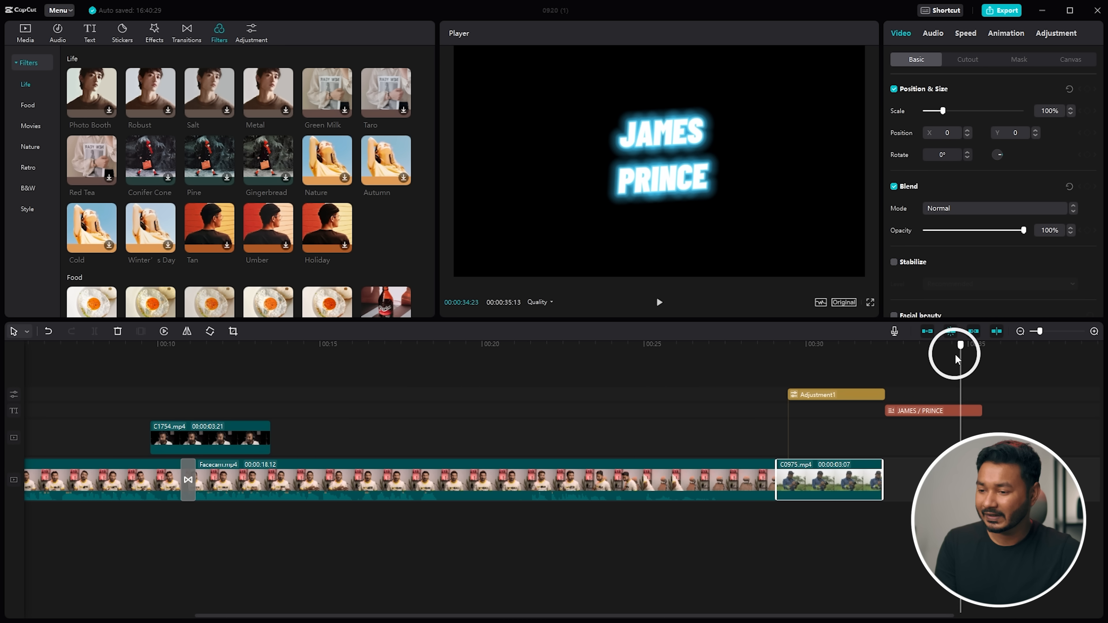
pyautogui.click(988, 356)
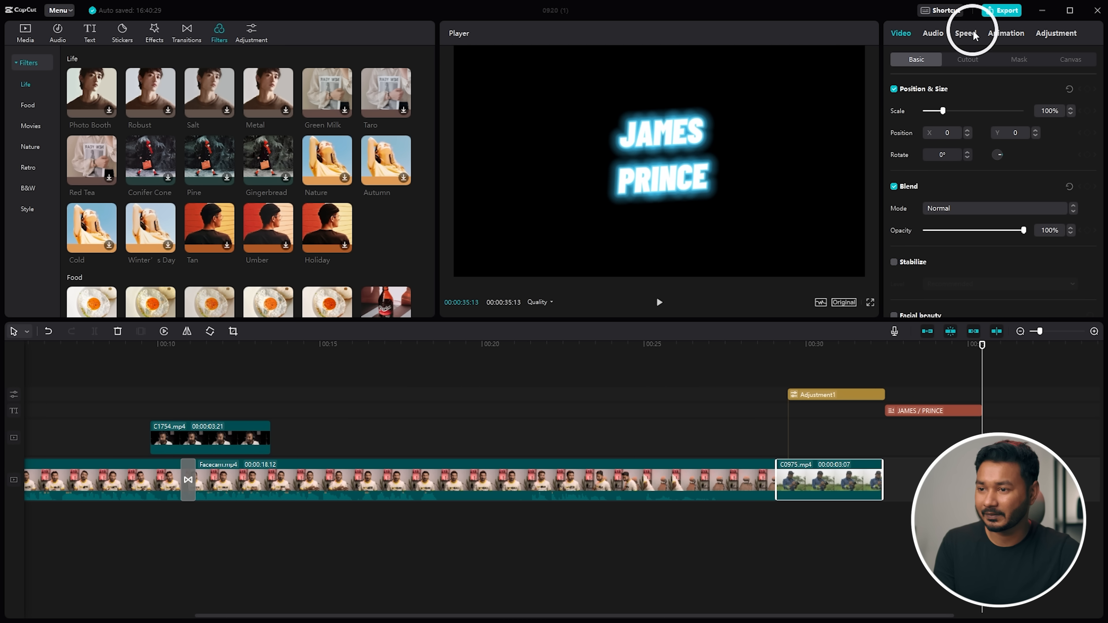
pyautogui.click(1003, 12)
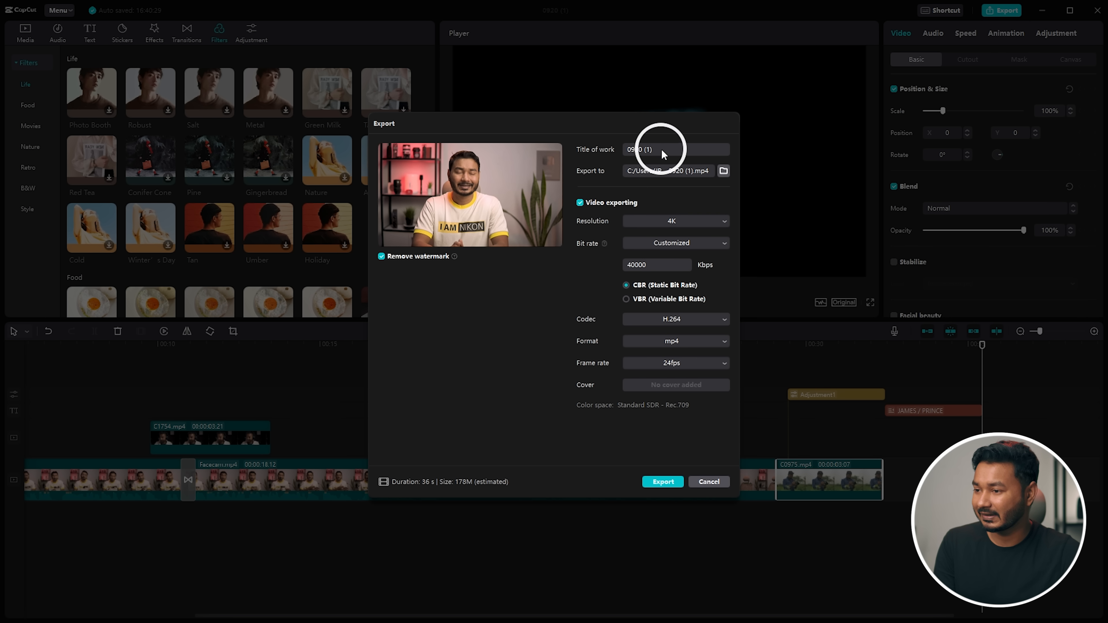
# - Export the video to the Desktop at 4K and close the dialog when done
pyautogui.click(723, 172)
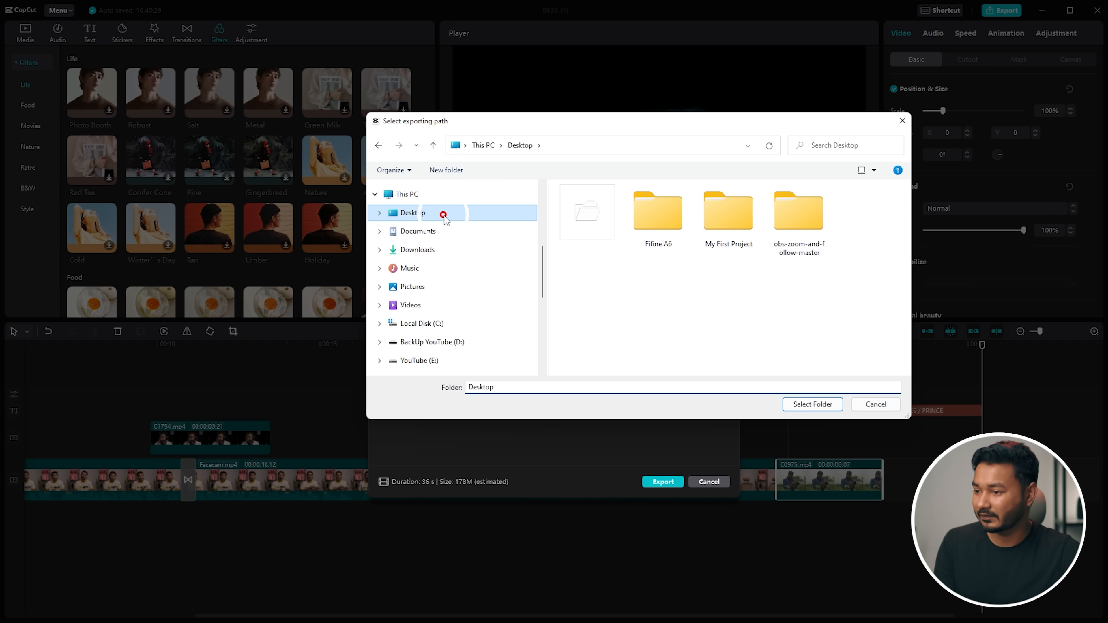
pyautogui.click(812, 404)
pyautogui.click(675, 221)
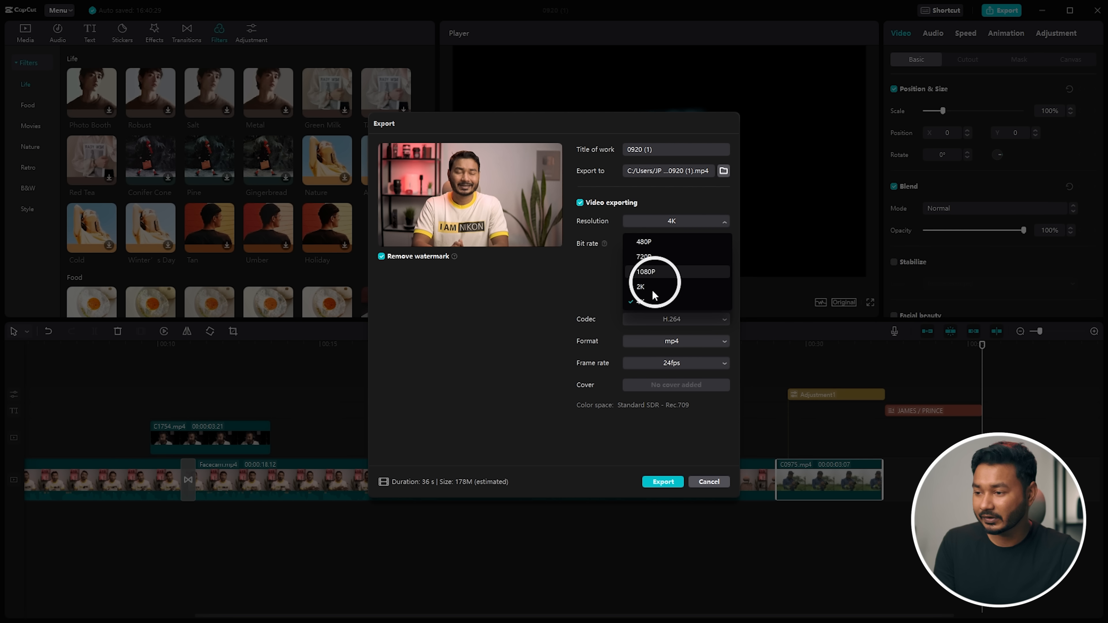
pyautogui.click(651, 308)
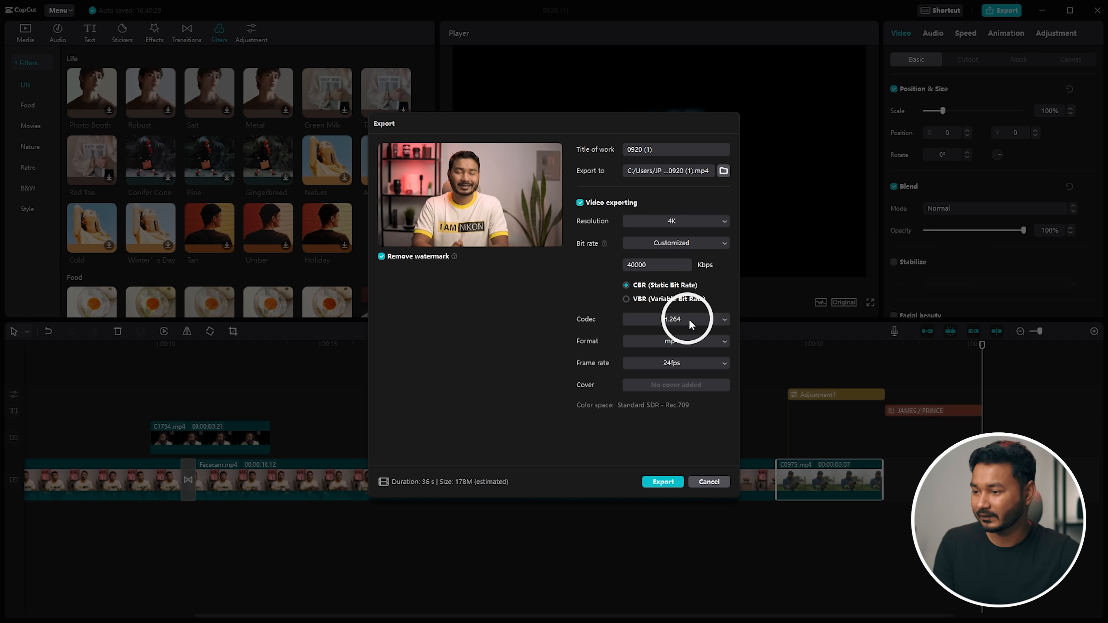
pyautogui.click(669, 484)
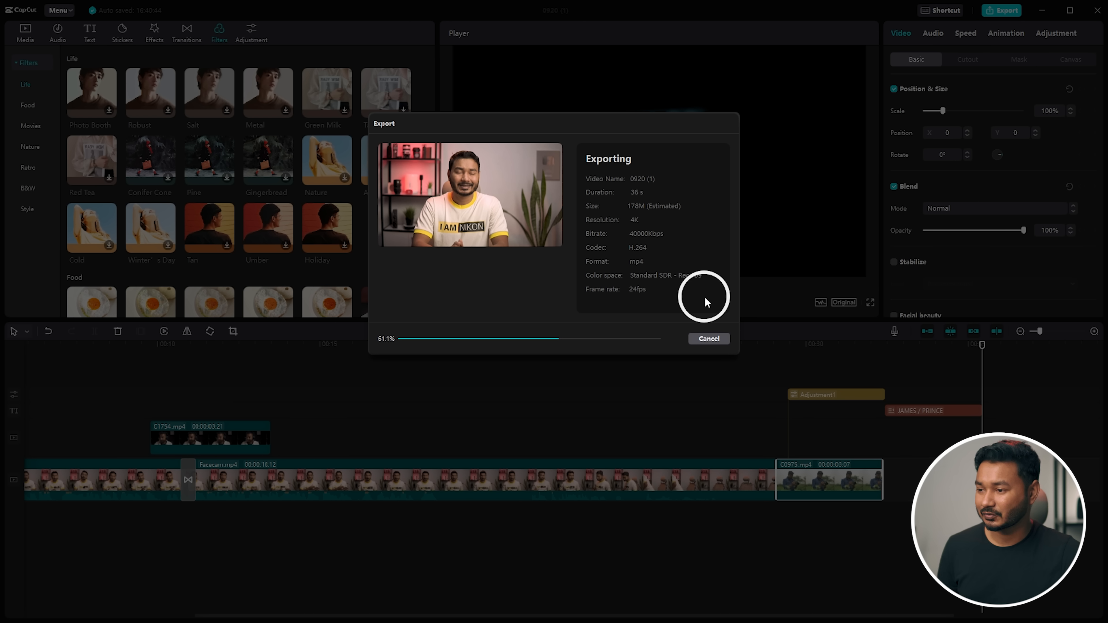
pyautogui.click(706, 314)
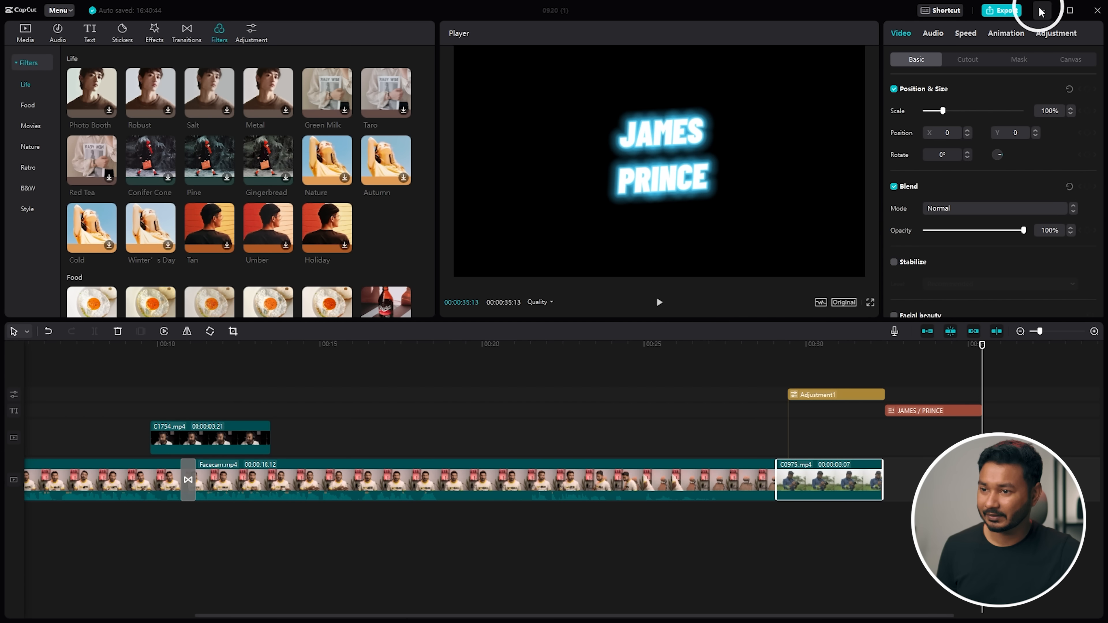
# - Minimize CapCut and the Files window, then play 0920 (1).mp4 in MPC-HC to the end
pyautogui.click(1041, 10)
pyautogui.click(736, 86)
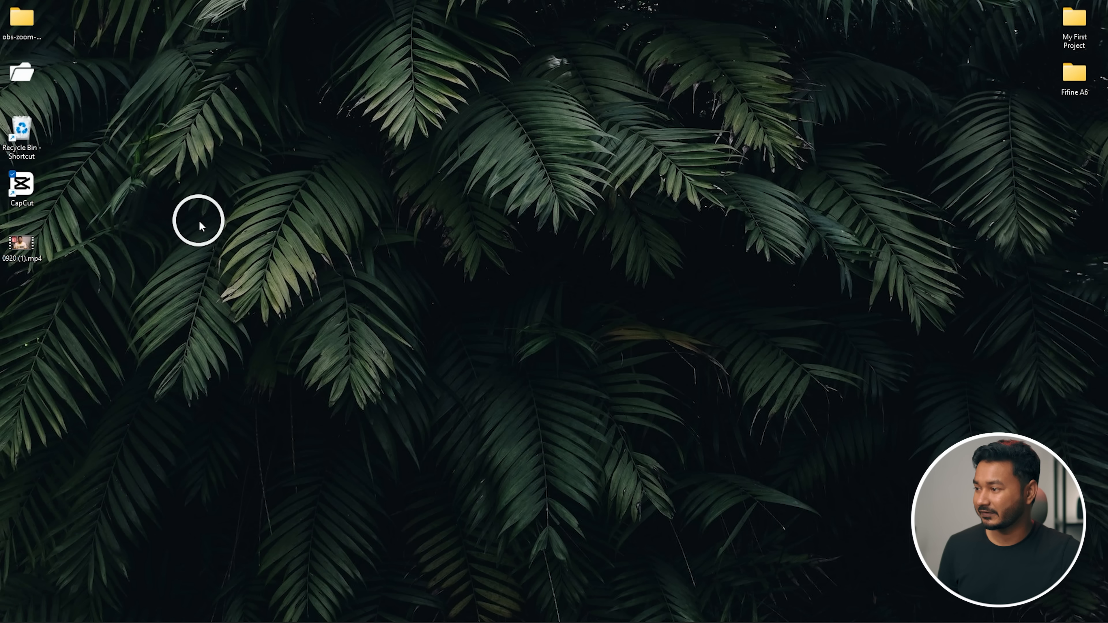
pyautogui.doubleClick(22, 244)
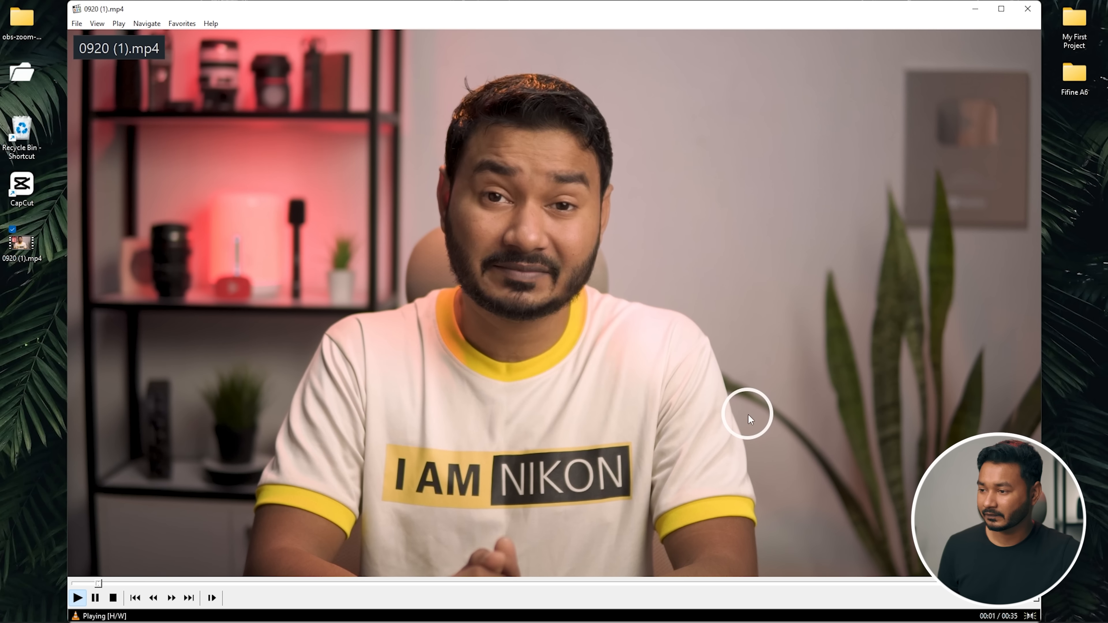
pyautogui.press('space')
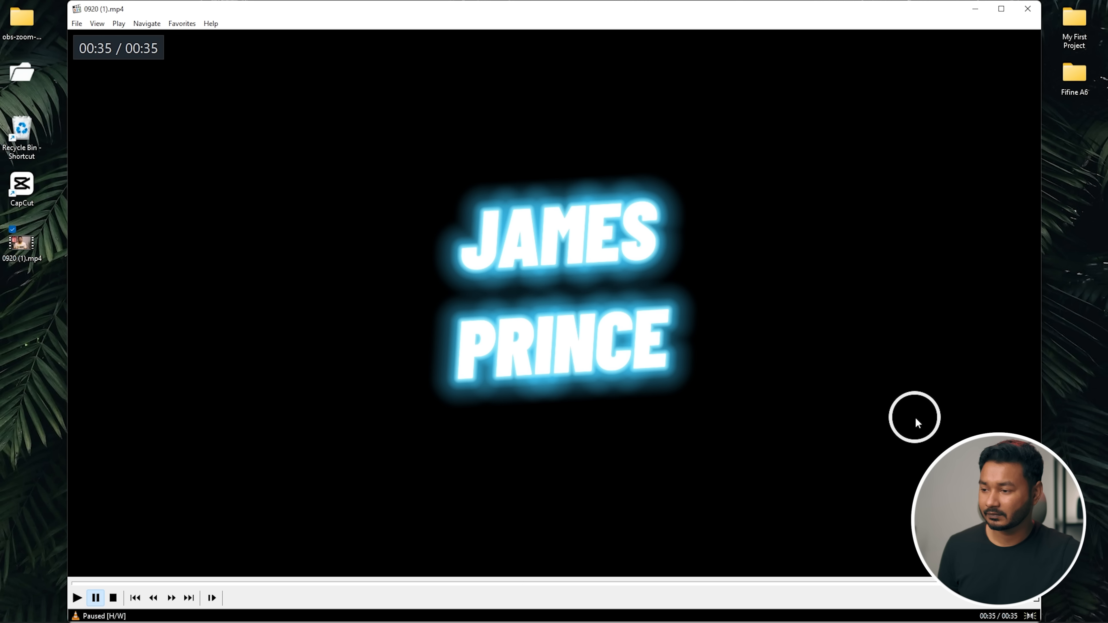
pyautogui.click(898, 433)
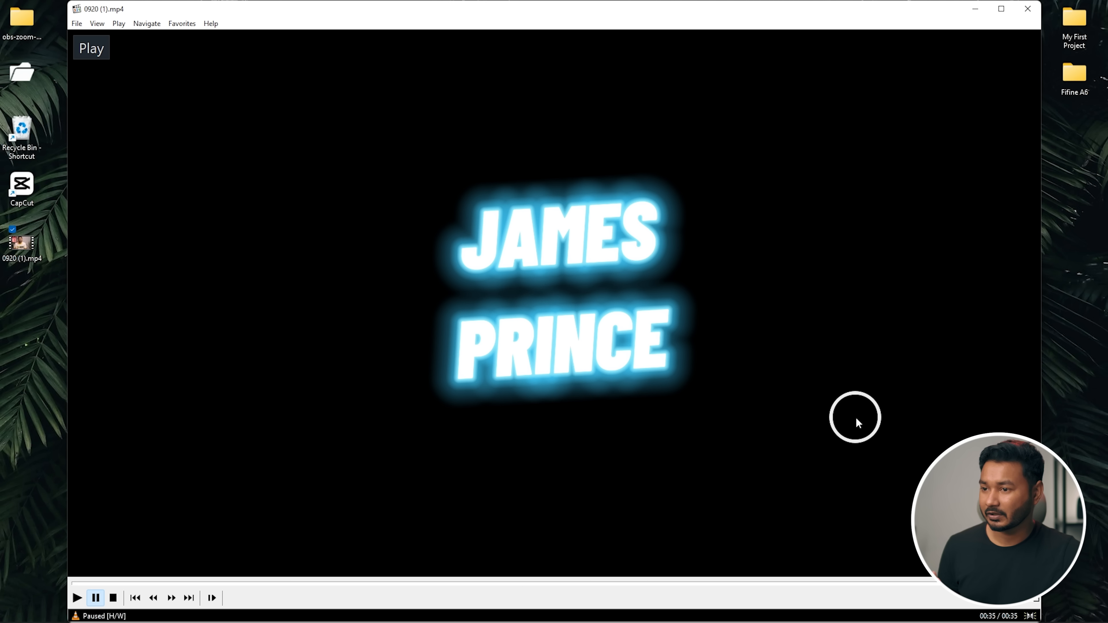